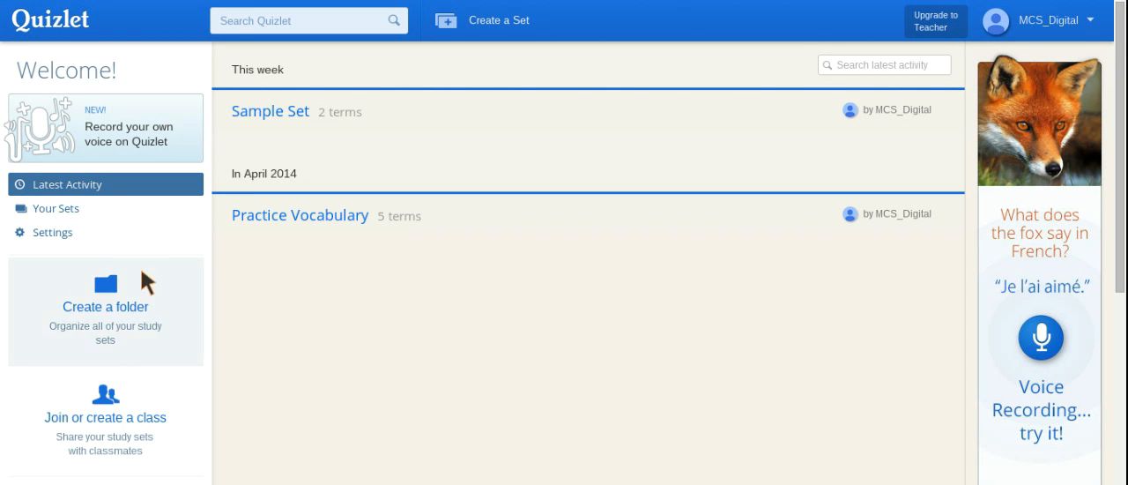
# Start a new study set and title it "Sample Flash Cards 2".
pyautogui.click(499, 20)
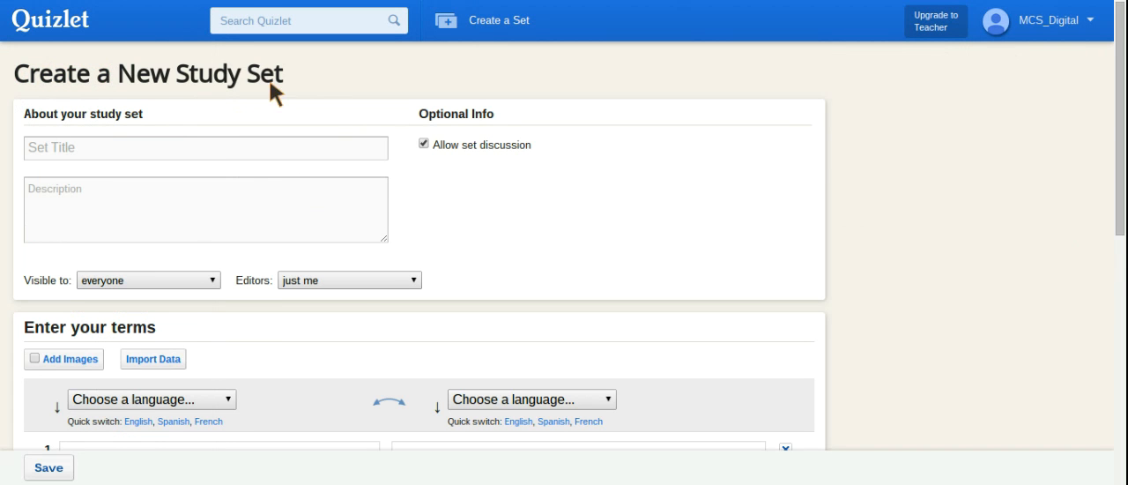
pyautogui.click(180, 148)
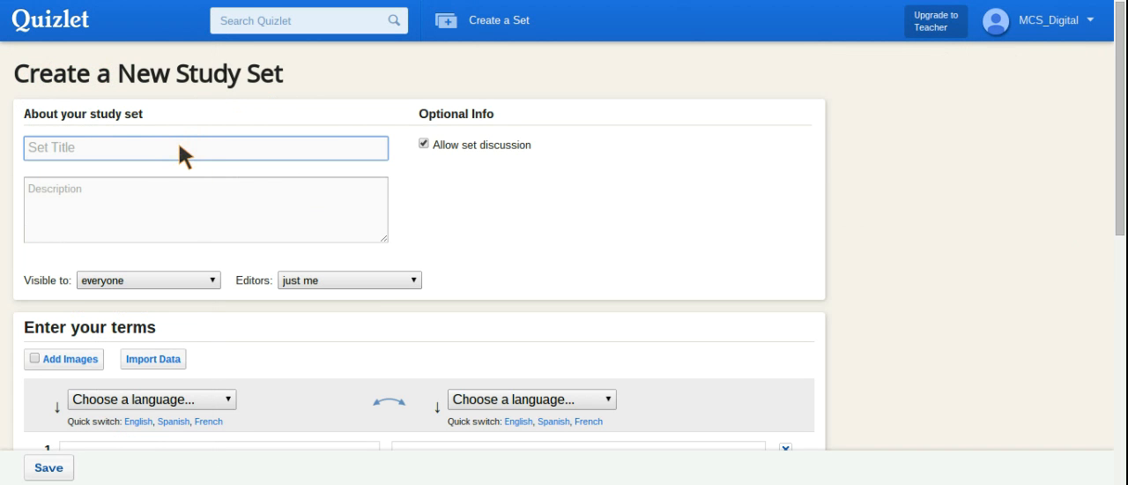
pyautogui.write('Sample Flash Cards 2')
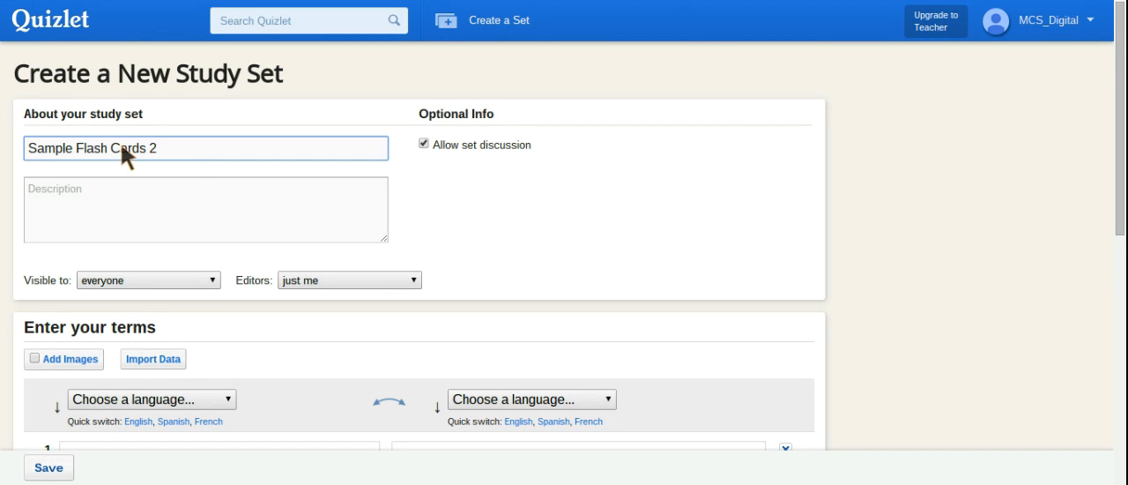
# Examine the new set's description field and its visibility and editor options.
pyautogui.click(51, 207)
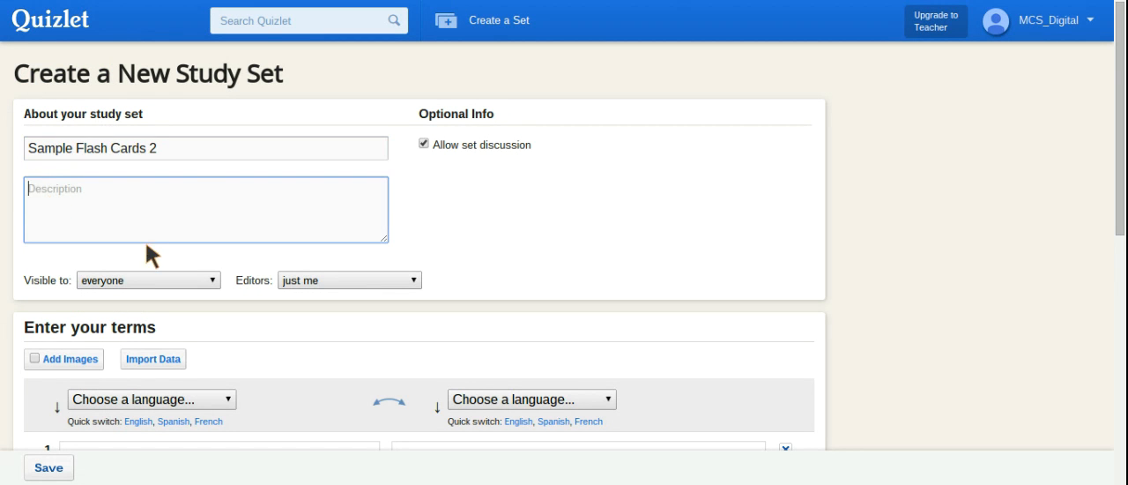
pyautogui.scroll(-1, 642, 346)
pyautogui.scroll(-1, 641, 342)
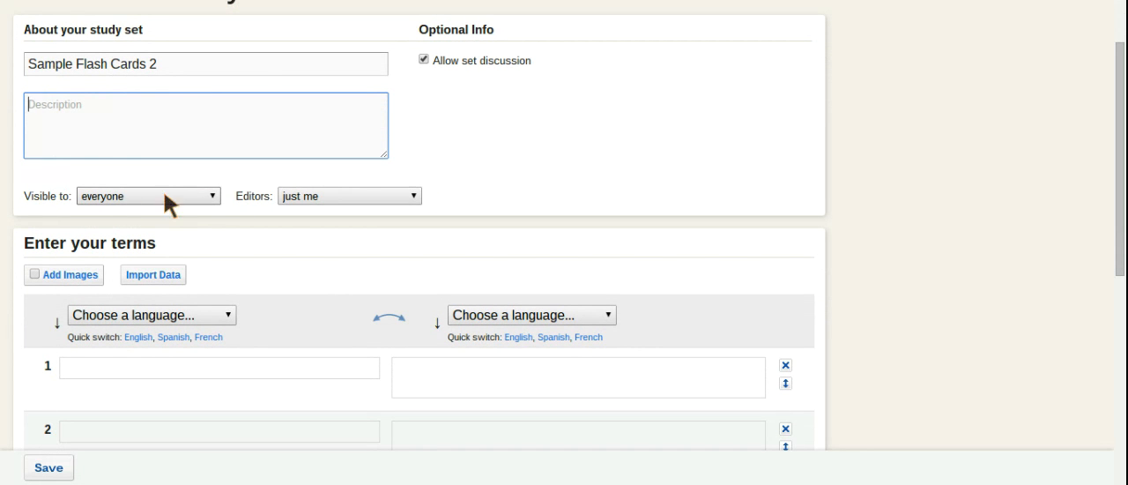
pyautogui.click(204, 195)
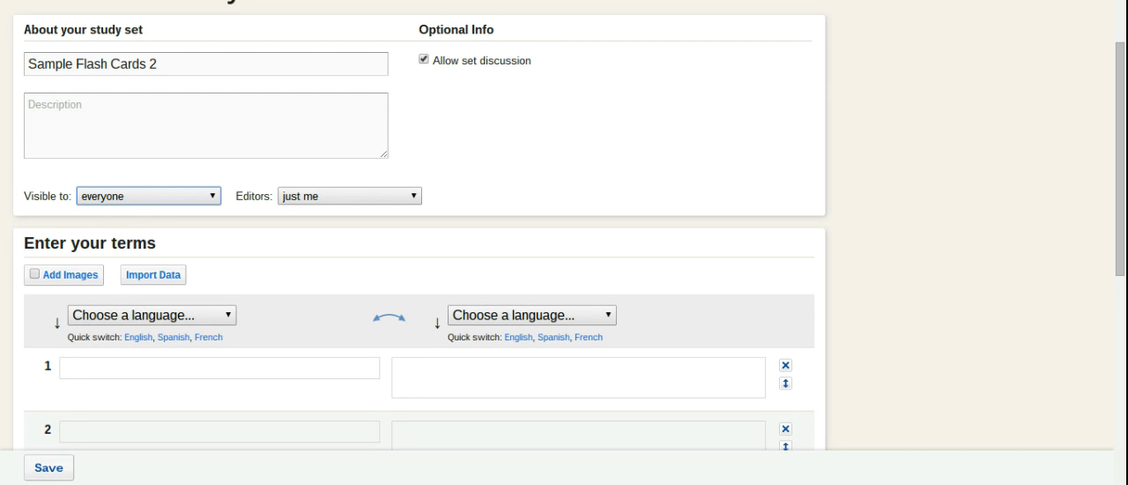
pyautogui.click(400, 194)
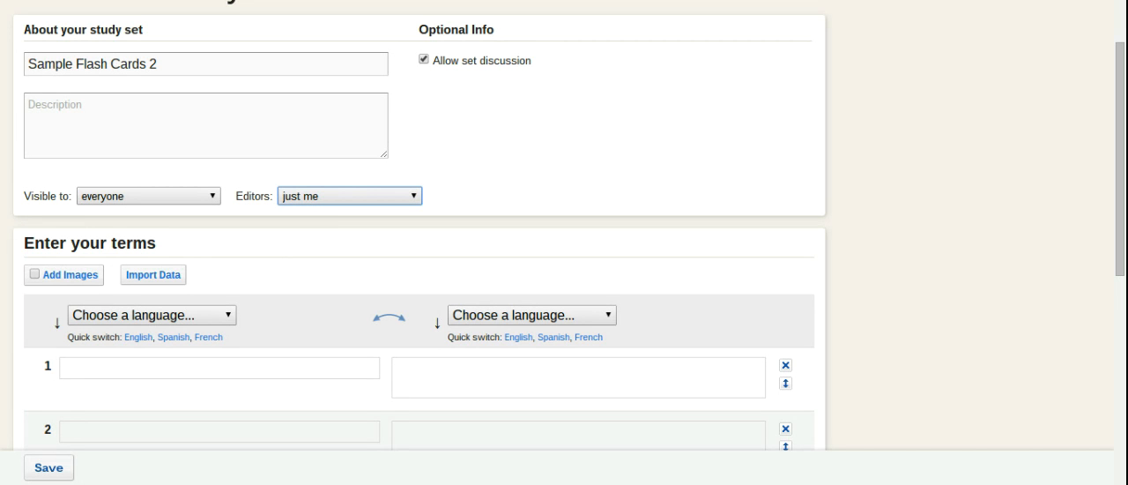
pyautogui.click(319, 243)
pyautogui.scroll(-3, 320, 243)
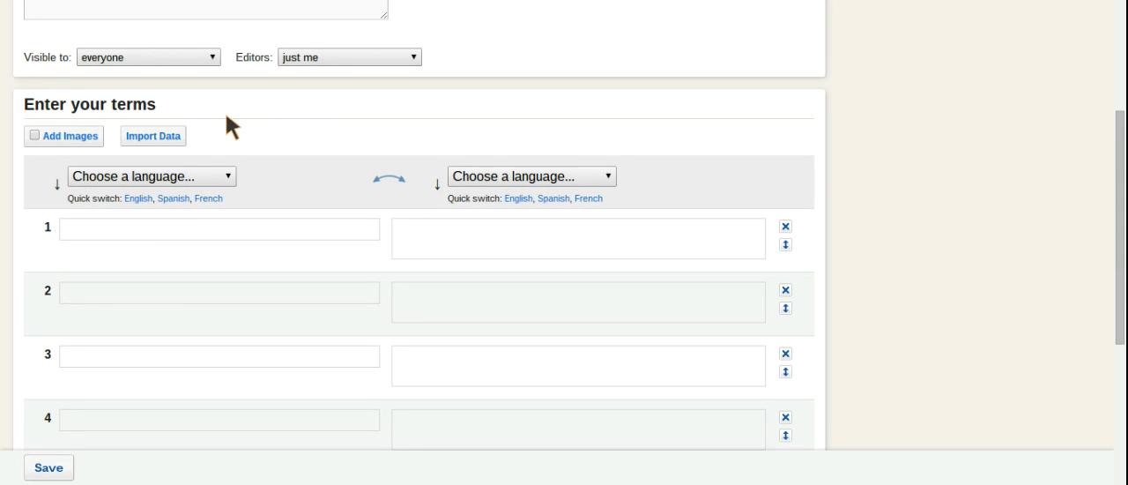
# Try out the option for adding images to the terms, leaving it enabled.
pyautogui.click(64, 134)
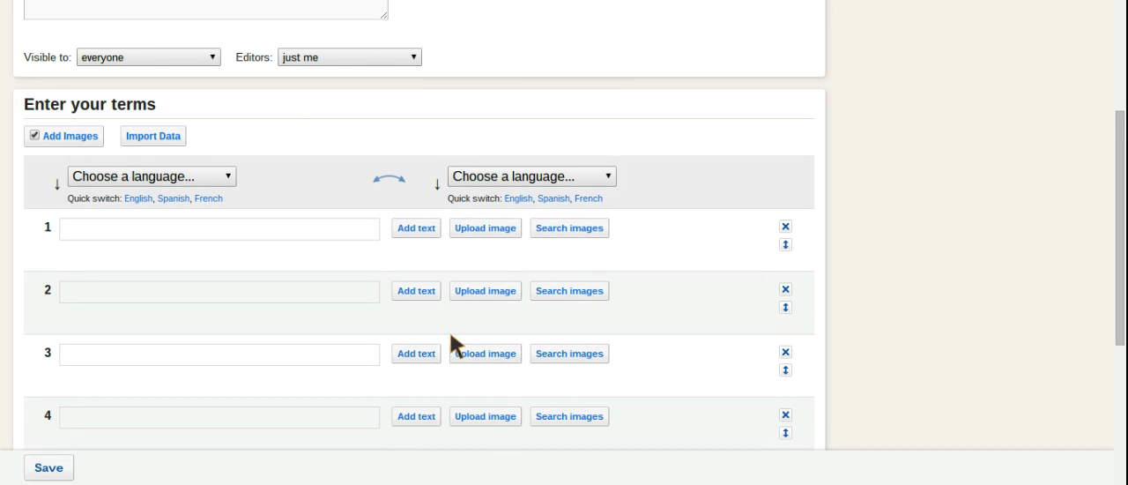
pyautogui.click(32, 136)
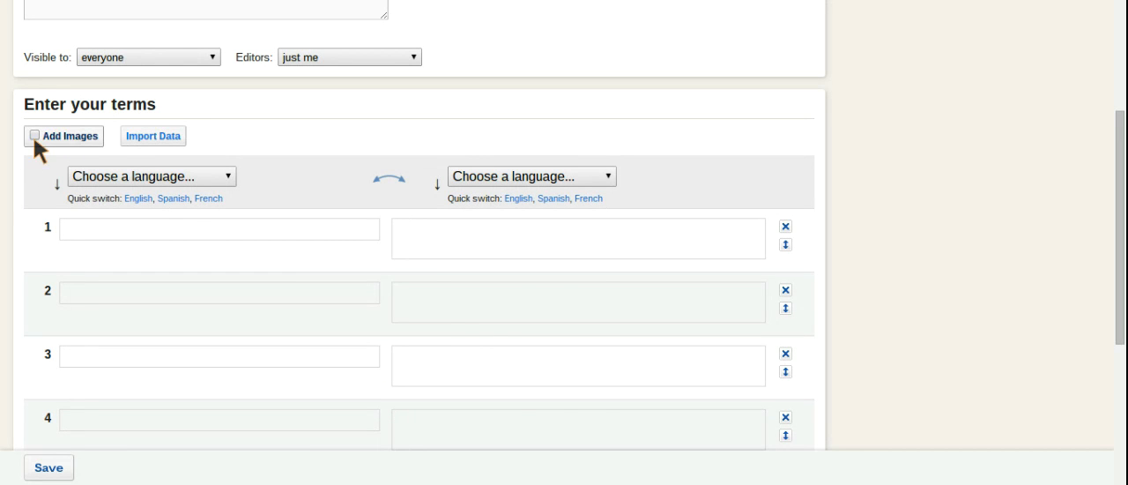
pyautogui.click(34, 137)
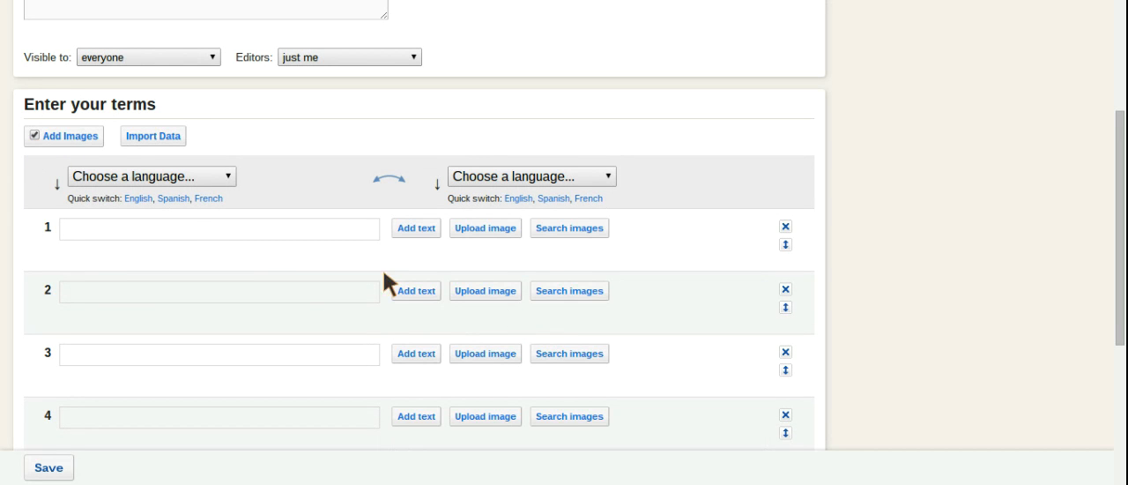
# Set both the term and definition languages to English and disable adding images.
pyautogui.click(177, 226)
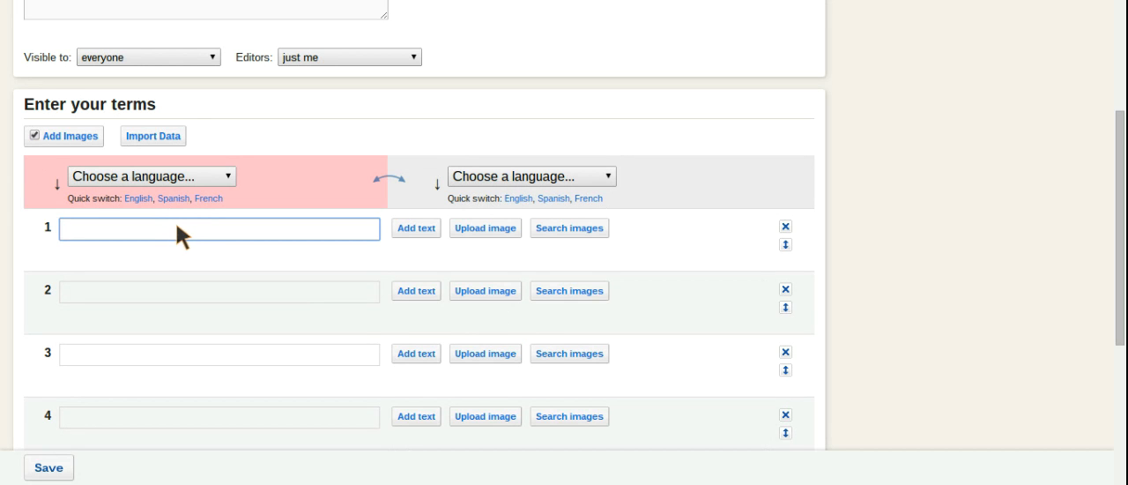
pyautogui.click(220, 171)
pyautogui.click(111, 109)
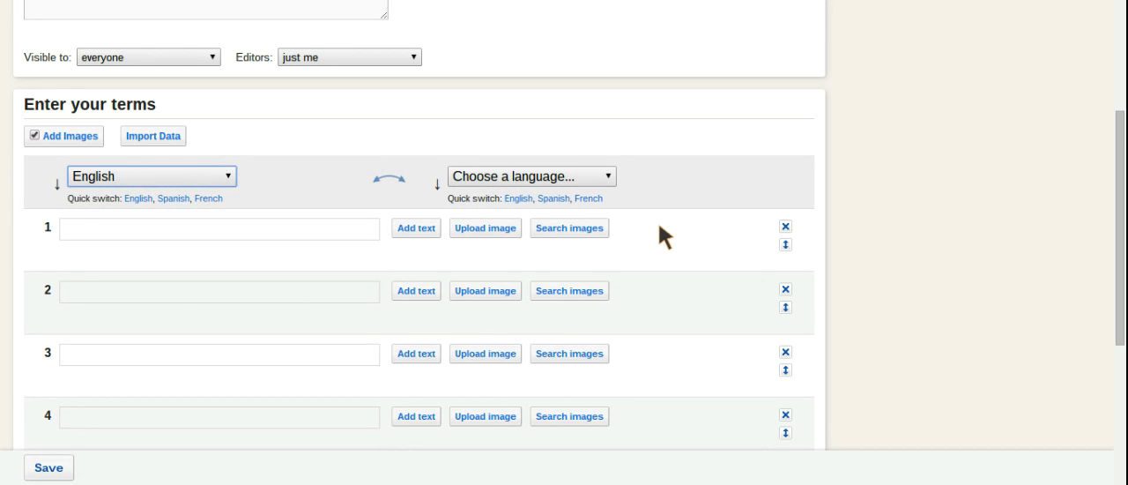
pyautogui.click(610, 179)
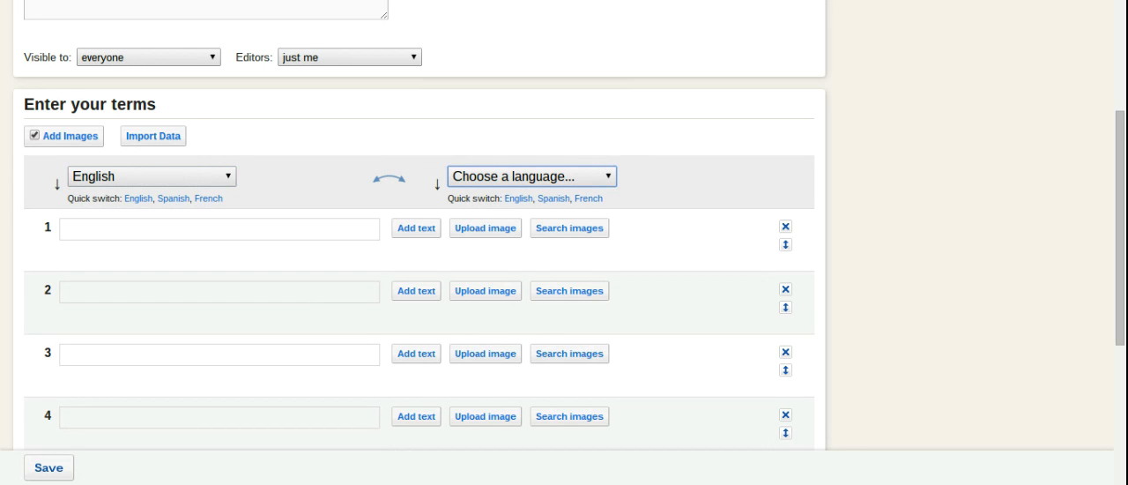
pyautogui.click(532, 287)
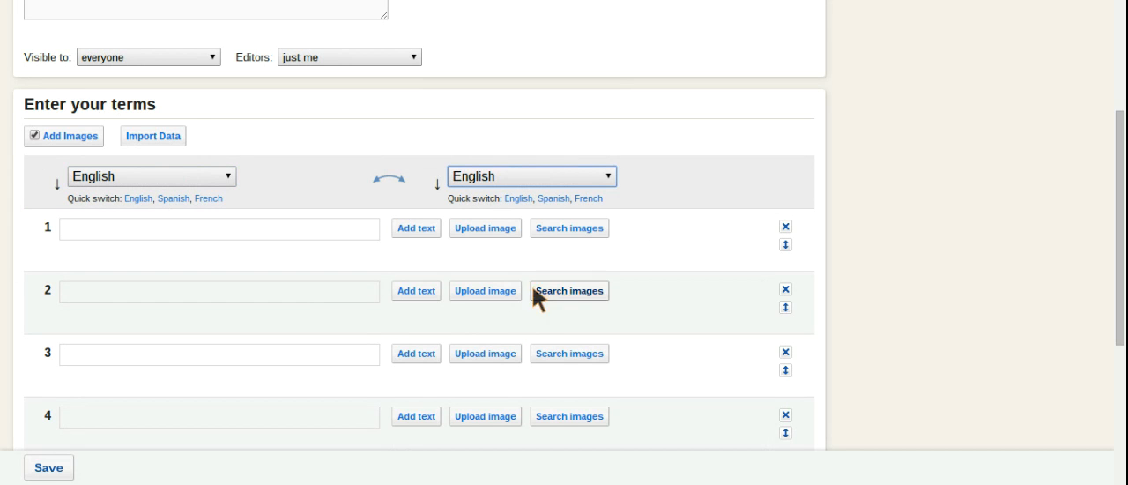
pyautogui.click(35, 134)
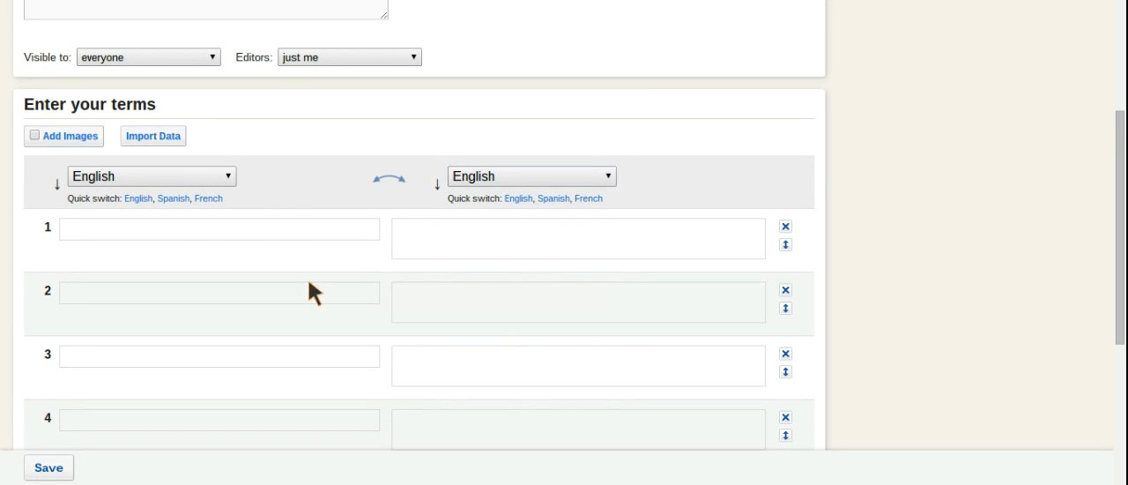
# Fill in the first row with the term "Word 1" and the definition "Definition 1".
pyautogui.click(205, 233)
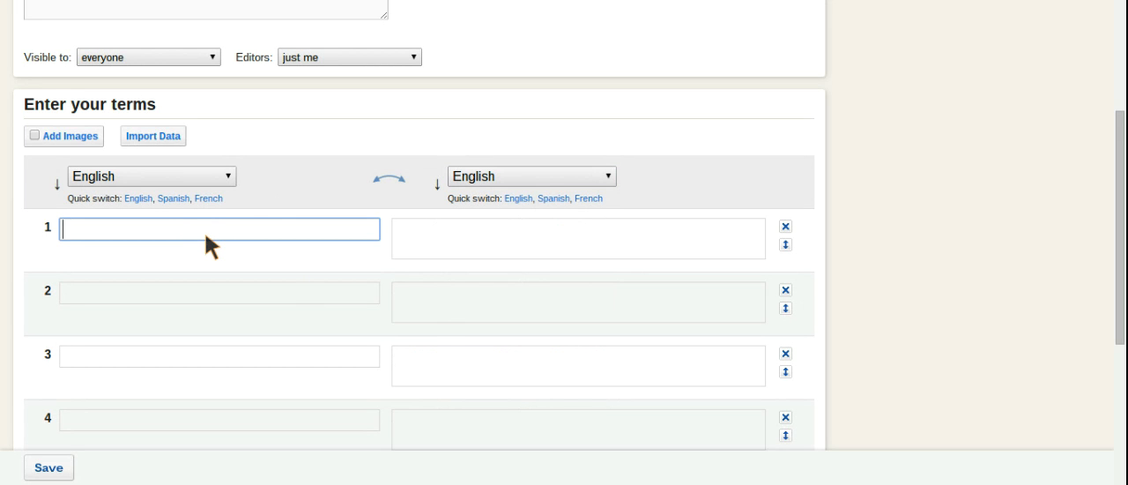
pyautogui.write('Word')
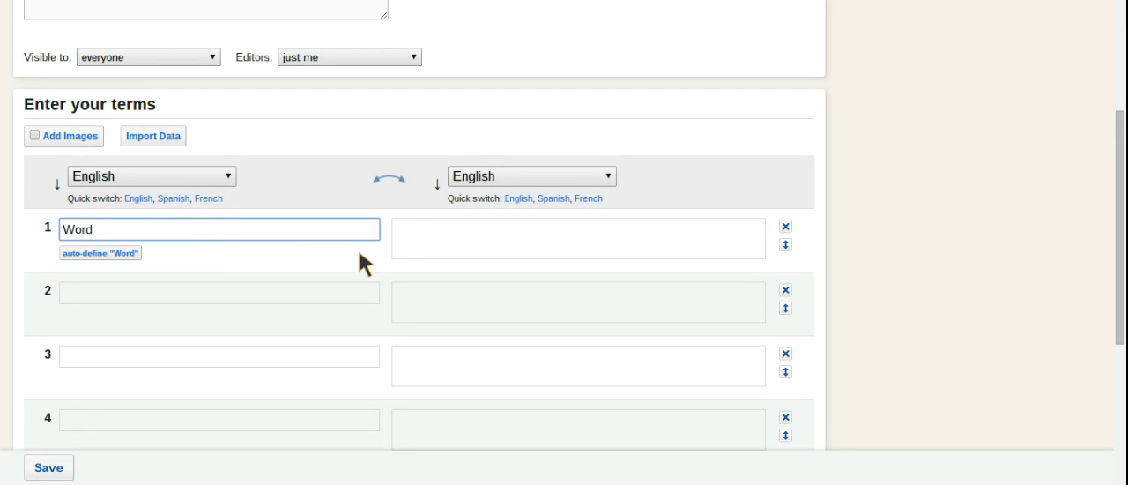
pyautogui.write(' 1')
pyautogui.click(495, 245)
pyautogui.write('Definition 1')
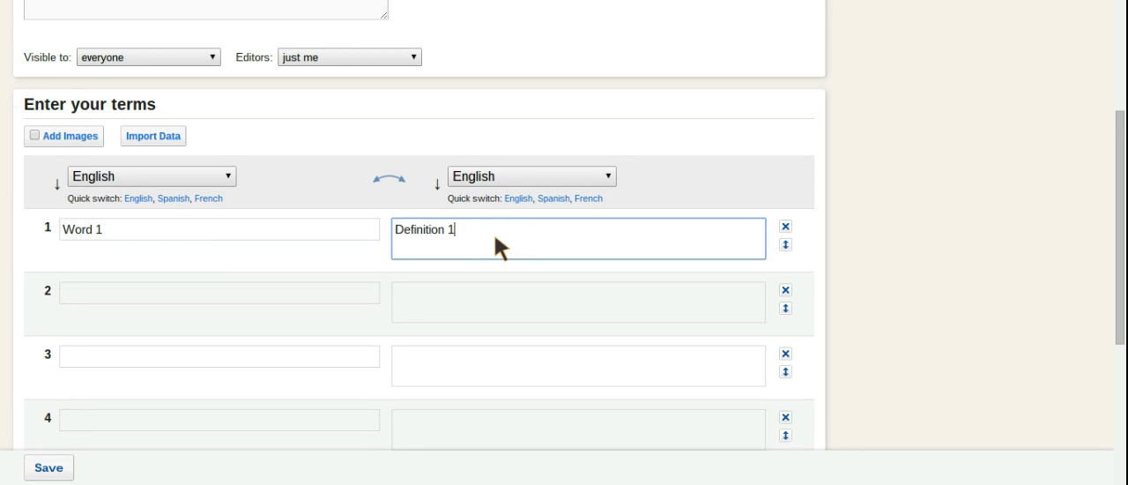
# Fill in the second row with the term "Word 2" and the definition "Definition 2".
pyautogui.click(180, 284)
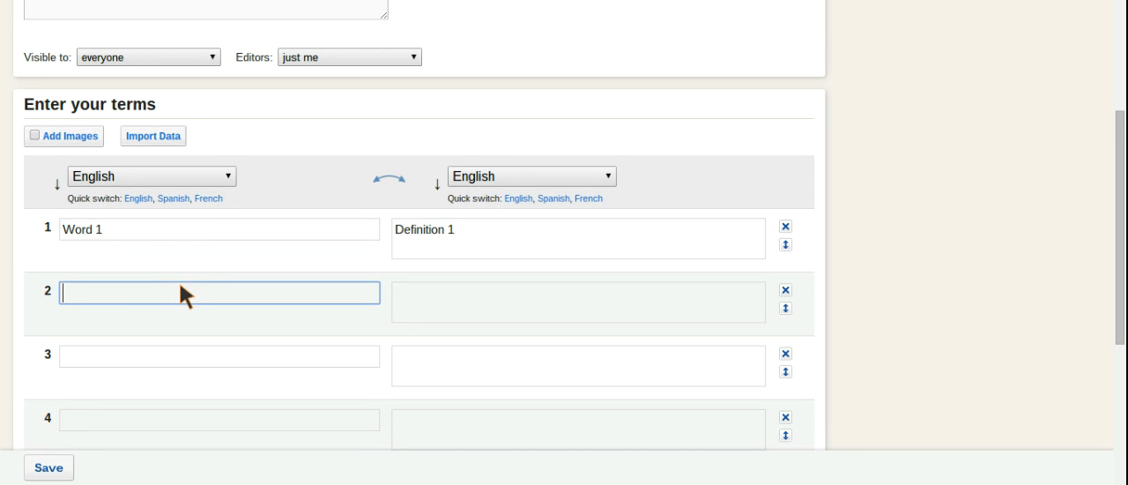
pyautogui.write('Word 2')
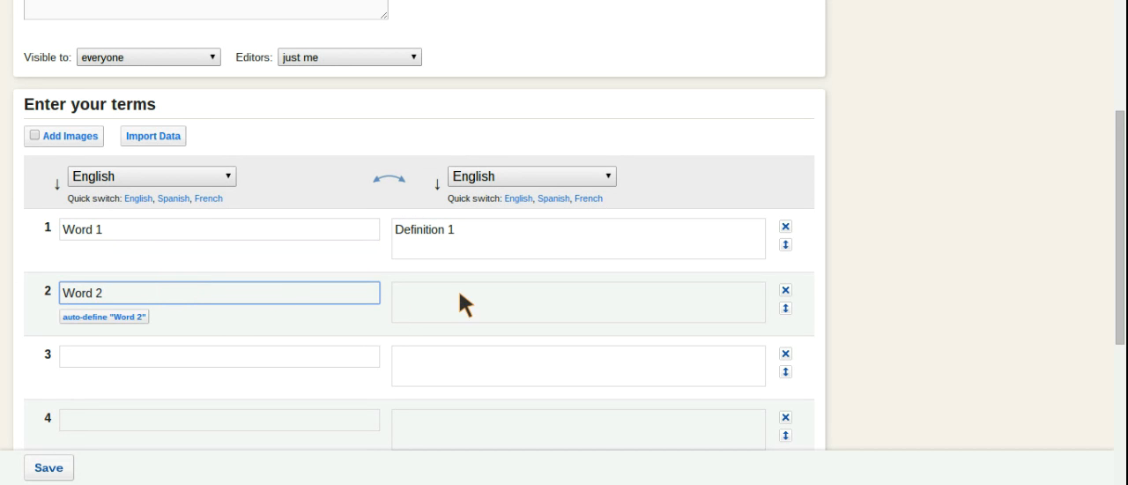
pyautogui.click(459, 290)
pyautogui.write('Definite')
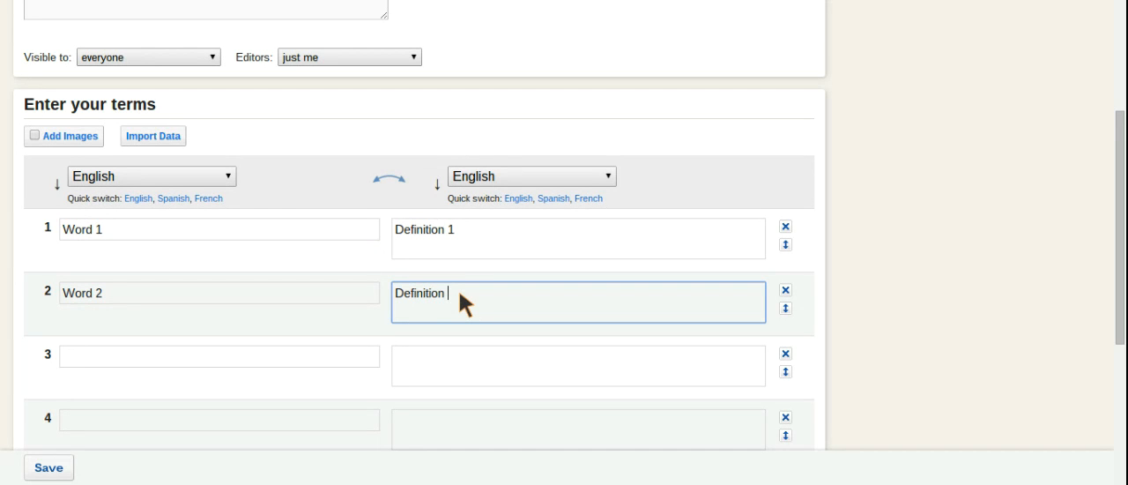
pyautogui.write('on 2')
# Fill in the third row with the term "Word 3" and the definition "Definition 3".
pyautogui.click(256, 352)
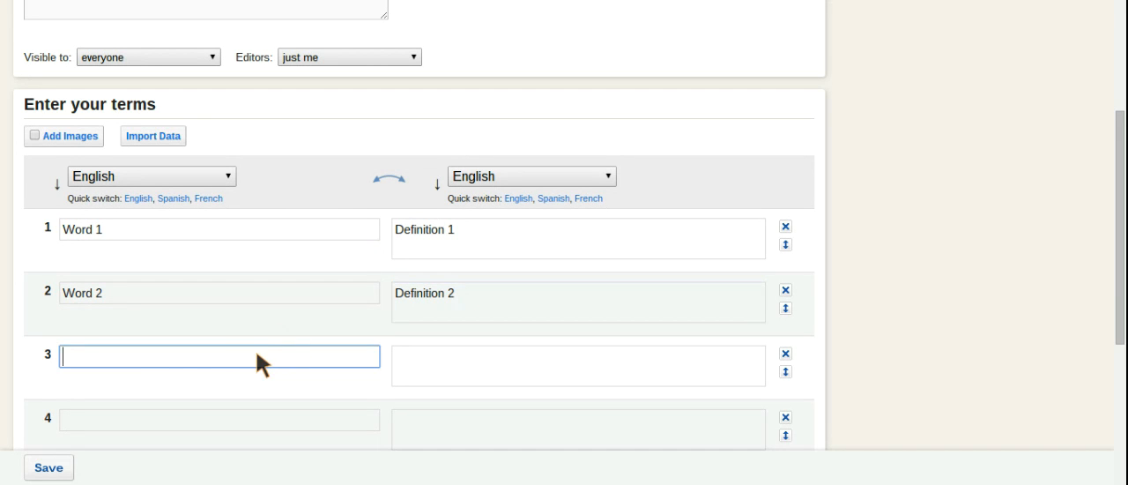
pyautogui.write('Word 3')
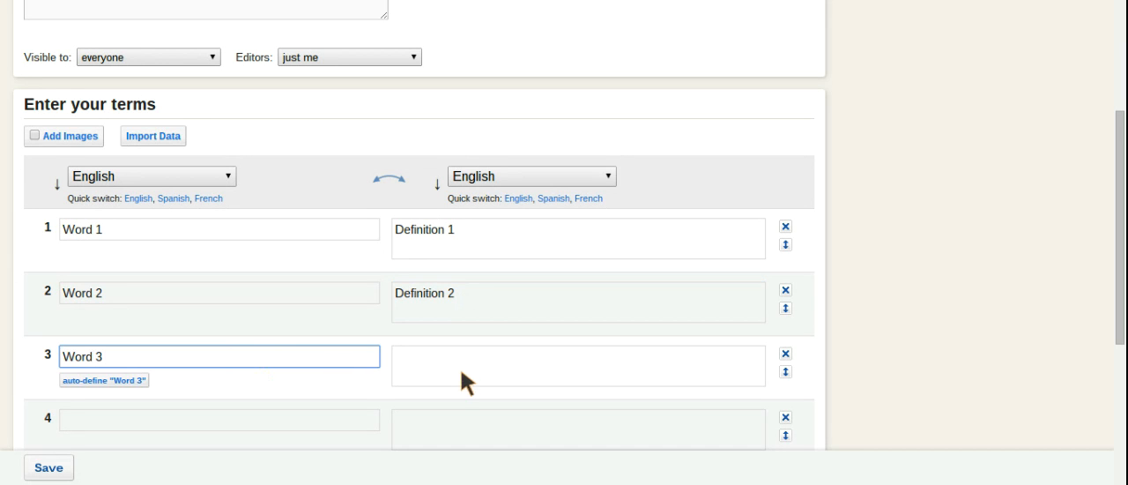
pyautogui.click(466, 368)
pyautogui.write('Definition 3')
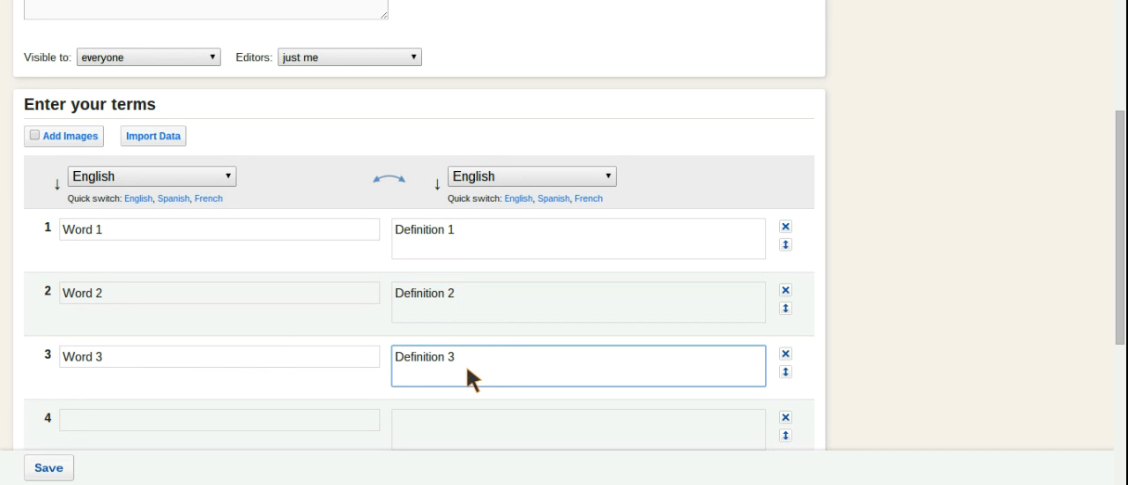
# Add a sixth, empty row at the end of the term list and save the study set.
pyautogui.scroll(-2, 466, 366)
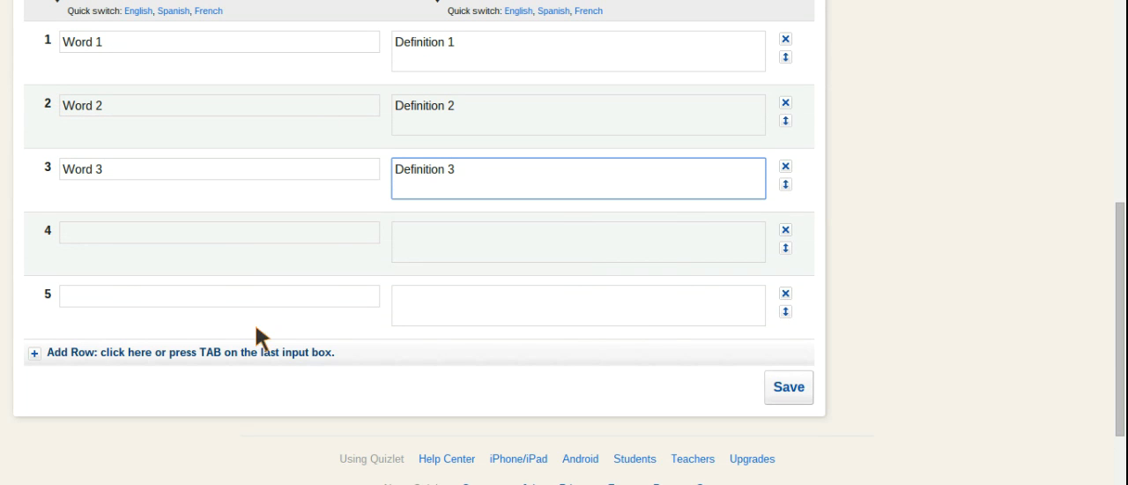
pyautogui.click(61, 353)
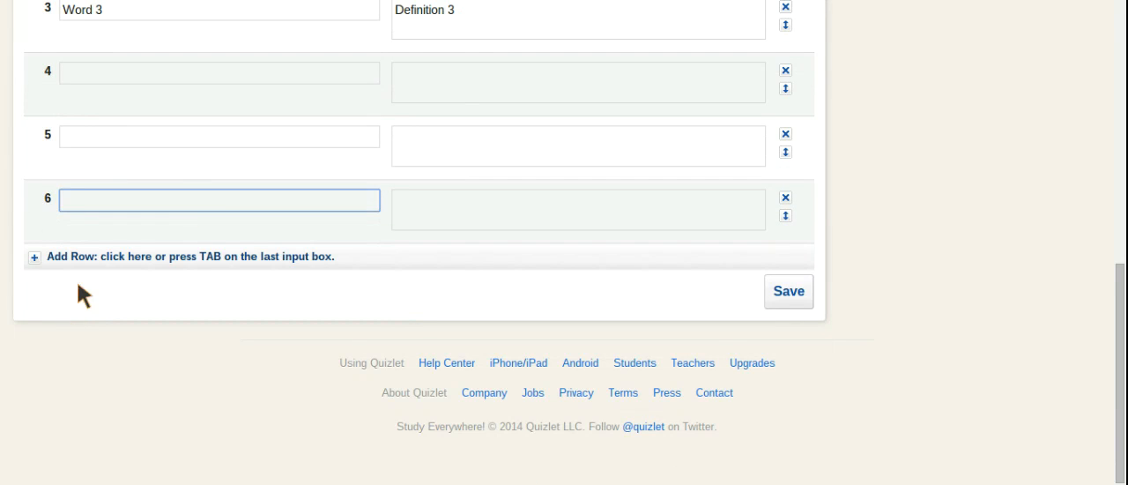
pyautogui.scroll(3, 209, 226)
pyautogui.scroll(-1, 210, 227)
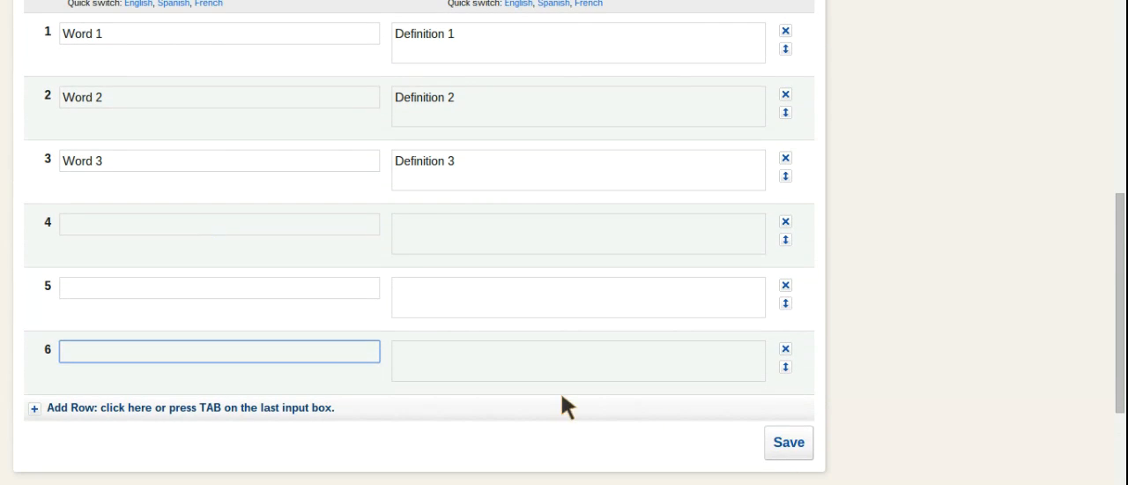
pyautogui.scroll(-2, 840, 428)
pyautogui.scroll(1, 840, 428)
pyautogui.scroll(1, 839, 421)
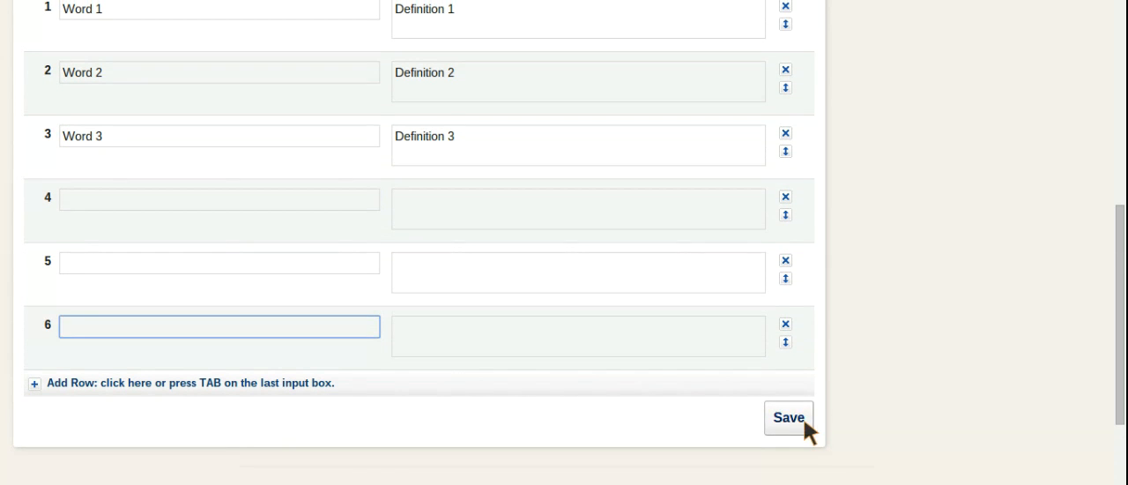
pyautogui.click(799, 421)
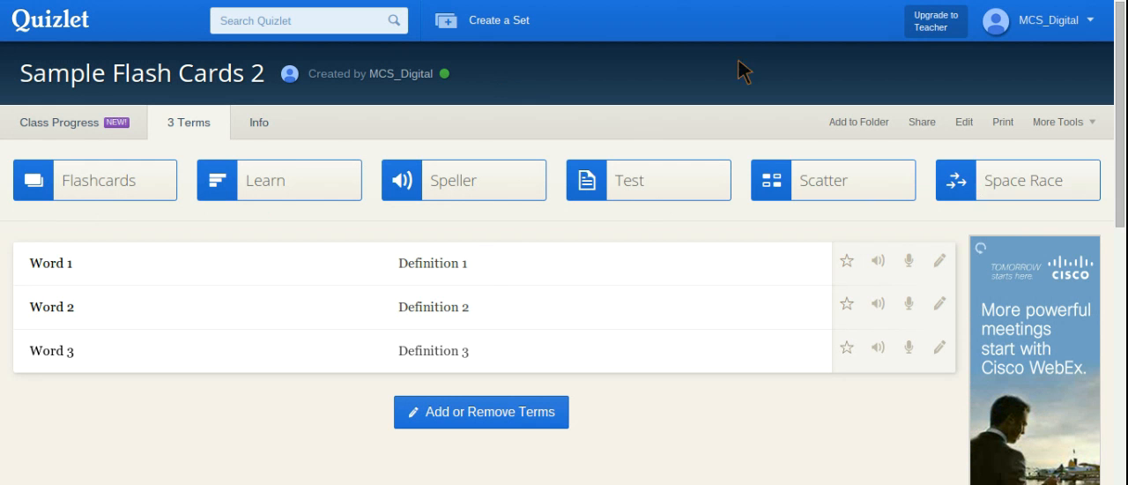
# Look at the set's folder and sharing options and select its short URL.
pyautogui.click(871, 116)
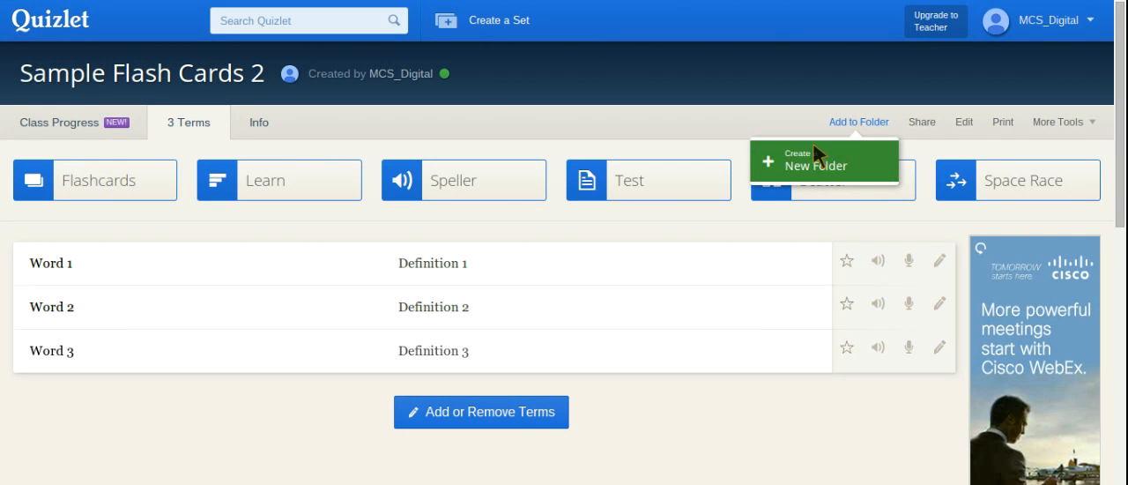
pyautogui.click(922, 121)
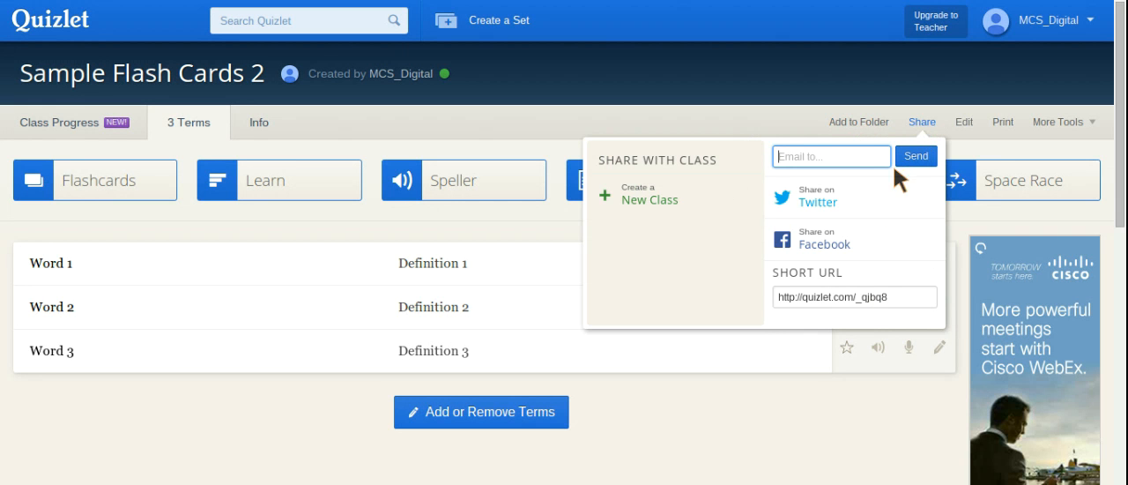
pyautogui.moveTo(885, 298); pyautogui.dragTo(779, 303)
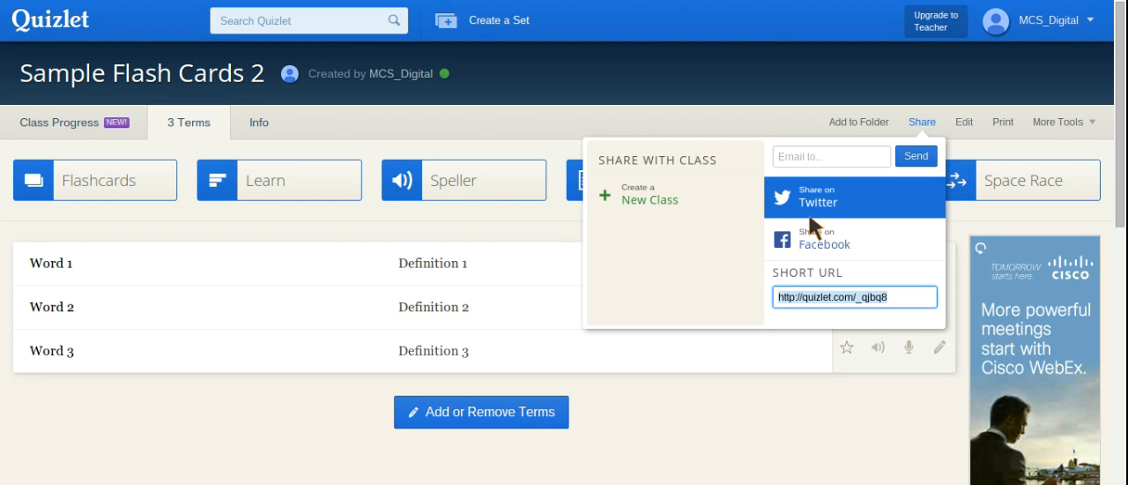
# Open the study set for editing, review its settings and terms, and save it again.
pyautogui.click(964, 121)
pyautogui.scroll(-3, 561, 346)
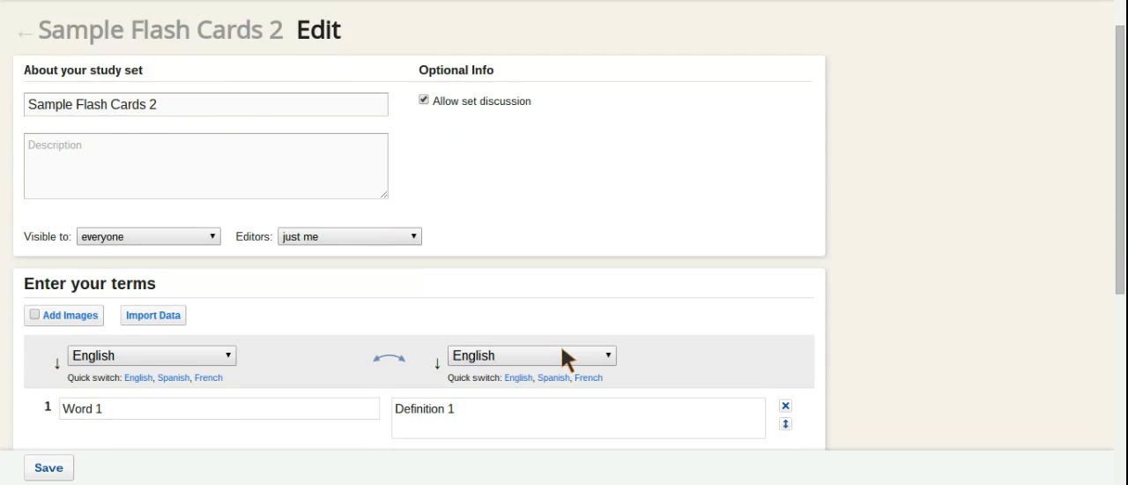
pyautogui.scroll(-3, 561, 348)
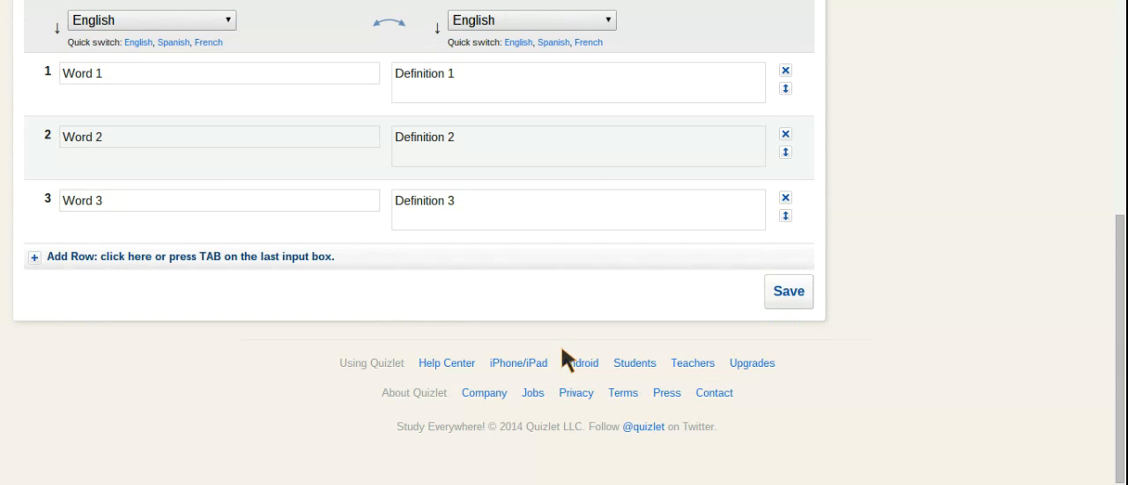
pyautogui.click(799, 293)
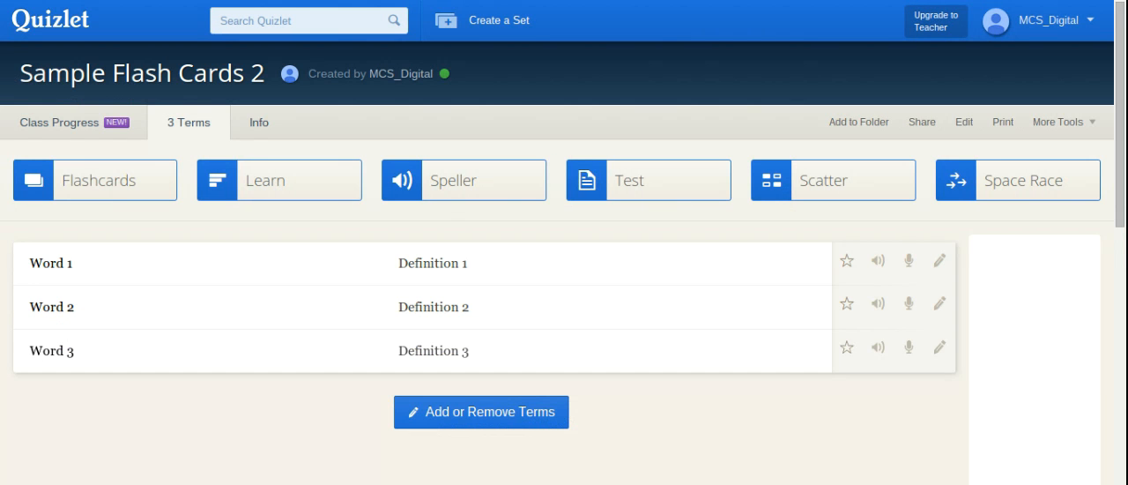
# Show the additional tools available for the study set.
pyautogui.click(1080, 121)
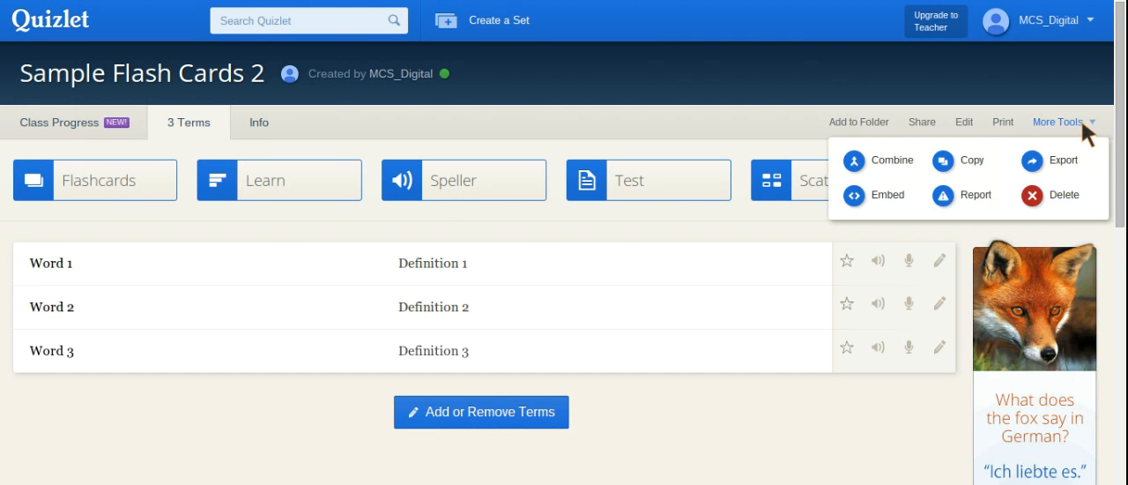